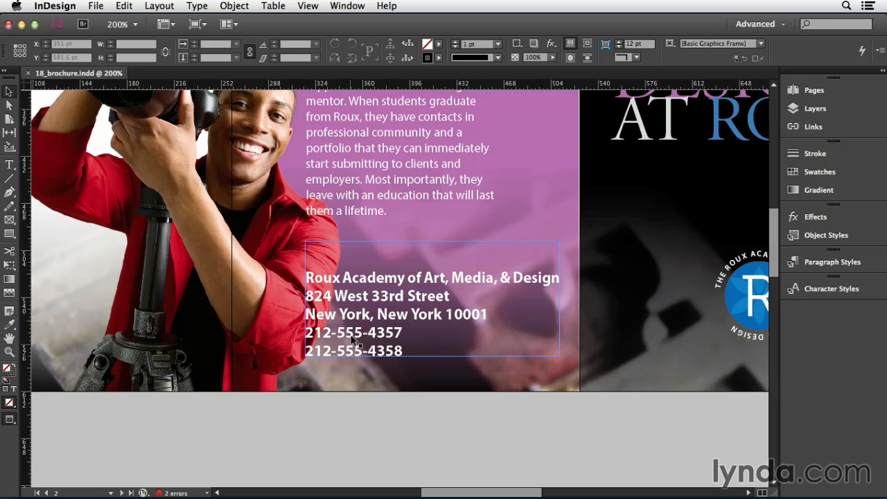
Try the existing phone paragraph style on the first phone number line of the address block, and undo it.
double_click(350, 340)
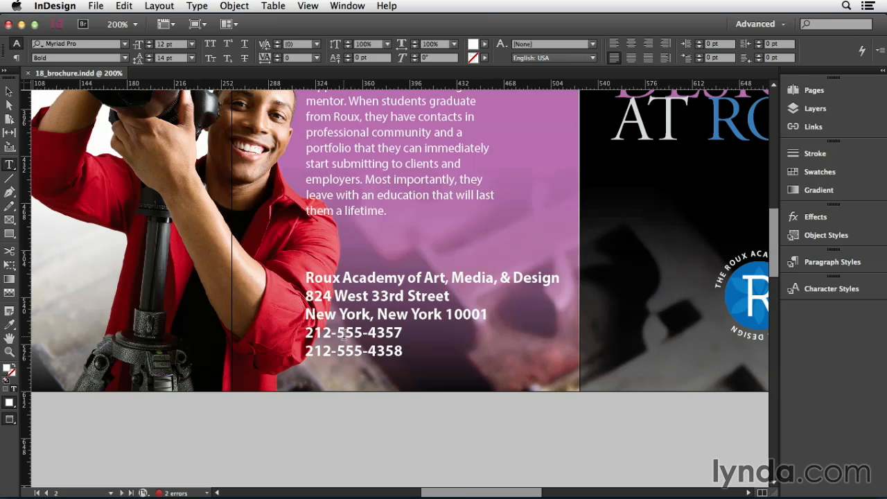
left_click(819, 263)
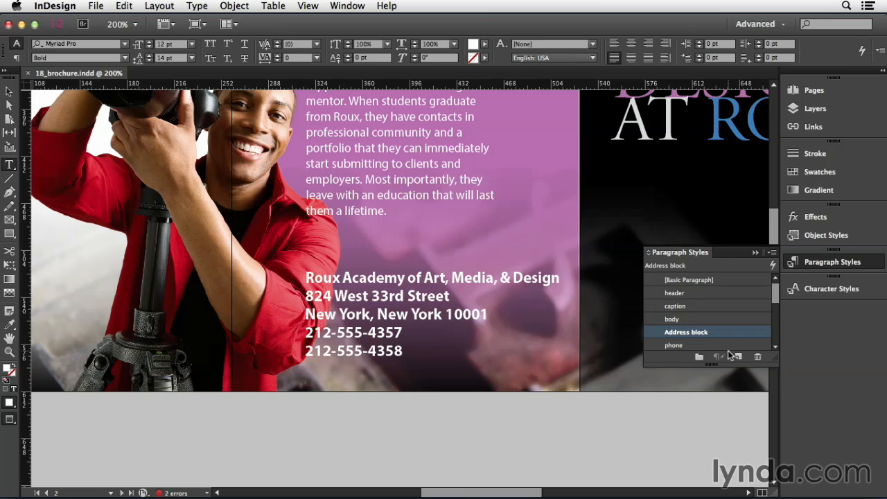
left_click(688, 346)
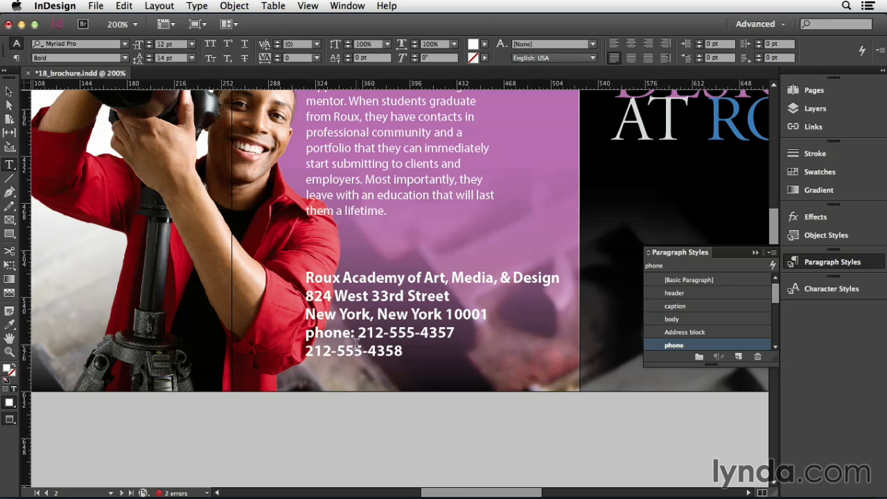
key("super+z")
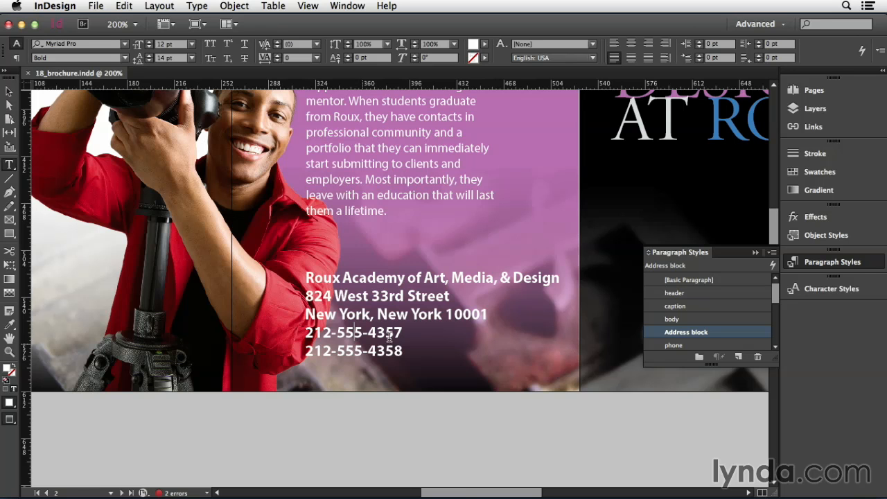
Create a paragraph style named "My phone style" and set its list type to Numbers.
left_click(774, 253)
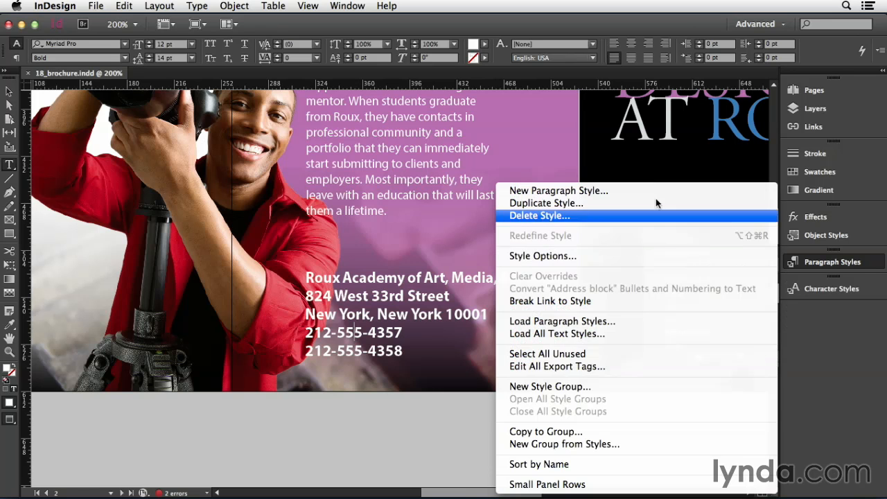
left_click(634, 191)
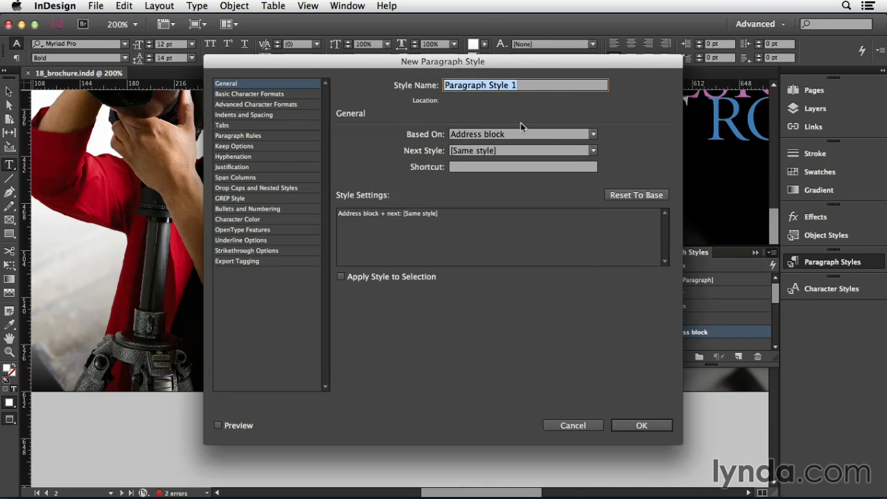
type("My phone style")
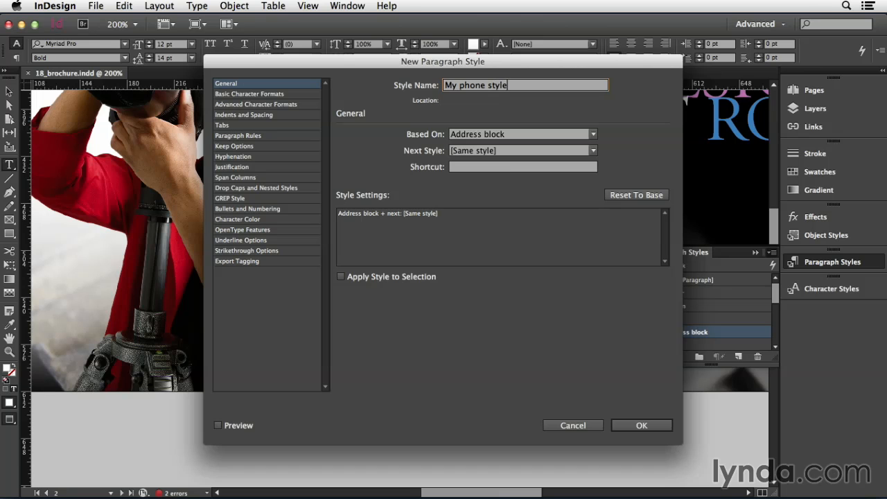
left_click(285, 210)
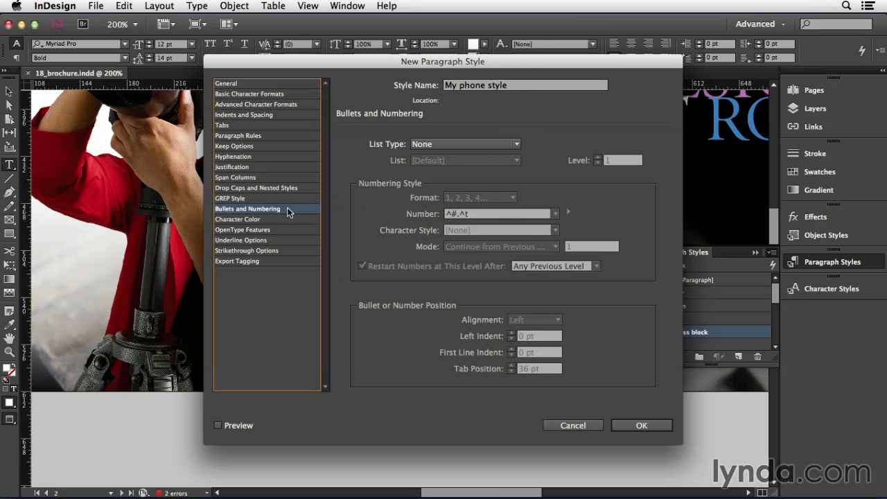
left_click(443, 145)
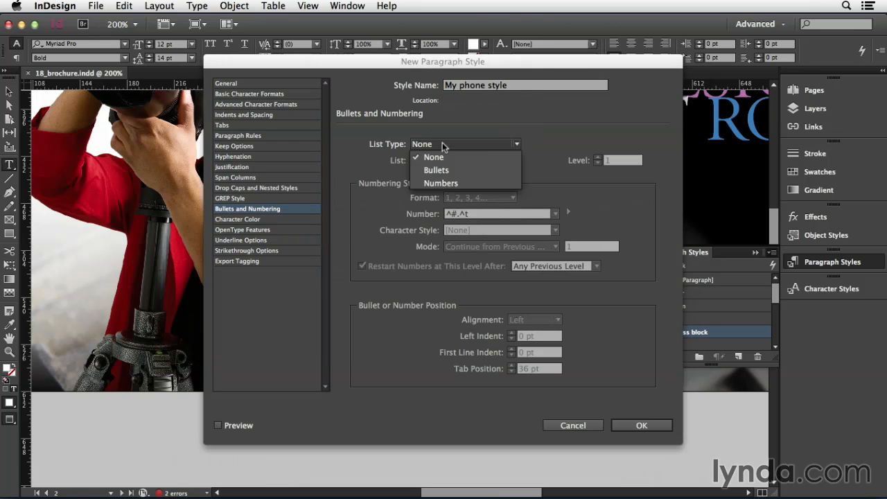
left_click(458, 183)
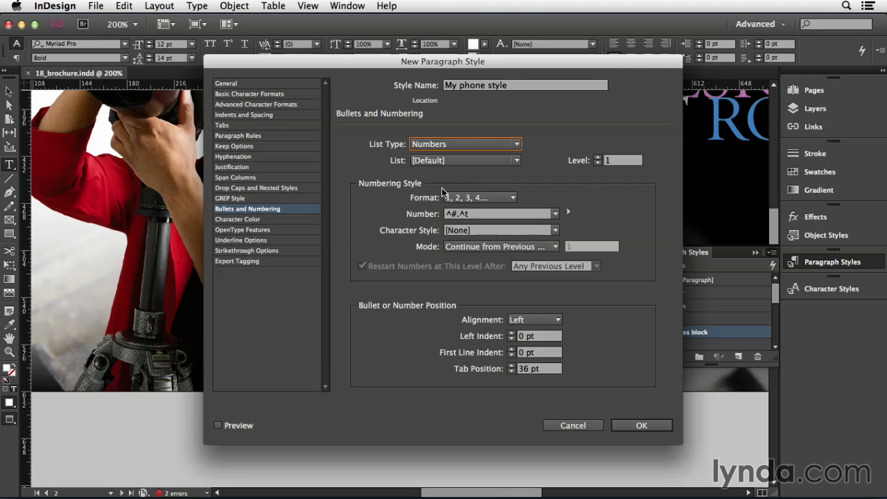
Replace the style's number code with "phone:" plus a space, save it, and apply My phone style to the first phone number line.
double_click(484, 215)
key("BackSpace")
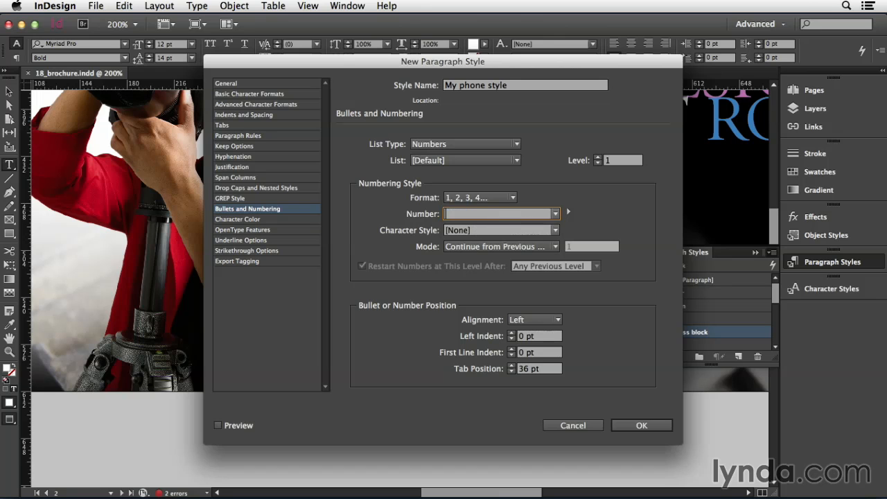
type("phone:")
left_click(651, 426)
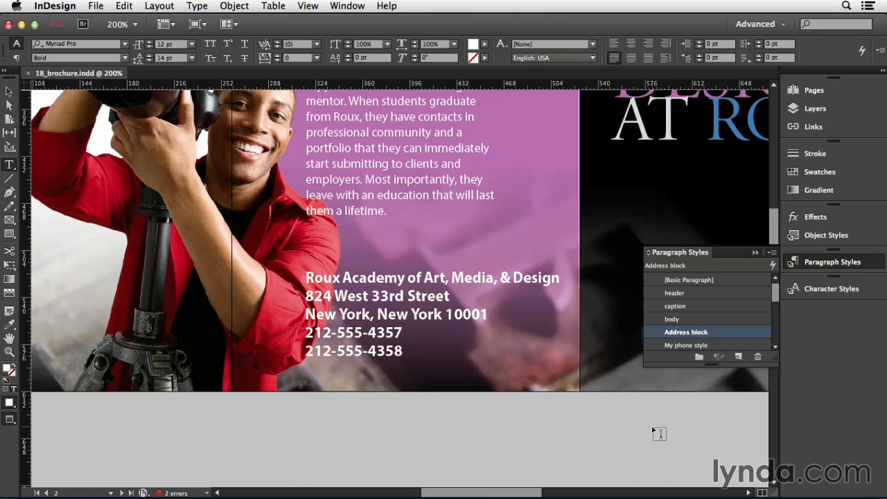
left_click(682, 346)
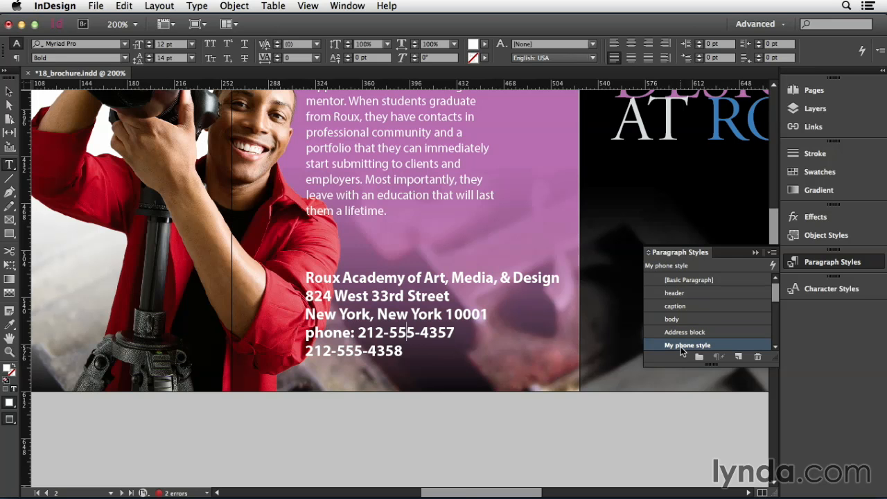
Create a paragraph style named "fax number" based on My phone style, with "fax:" plus a space as its number text.
left_click(771, 254)
left_click(669, 194)
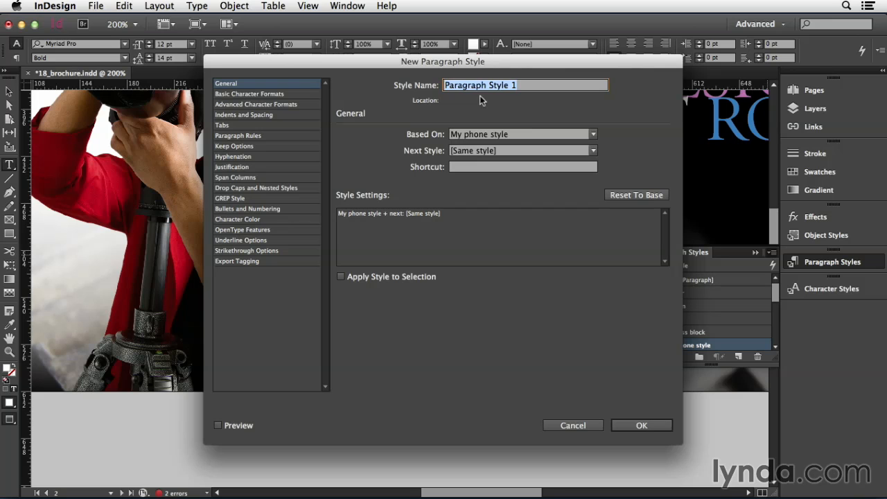
type("fax number")
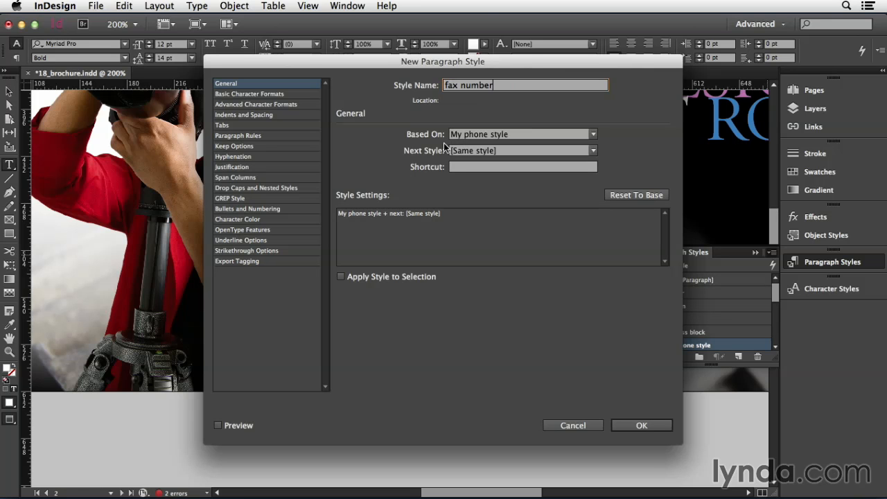
left_click(292, 211)
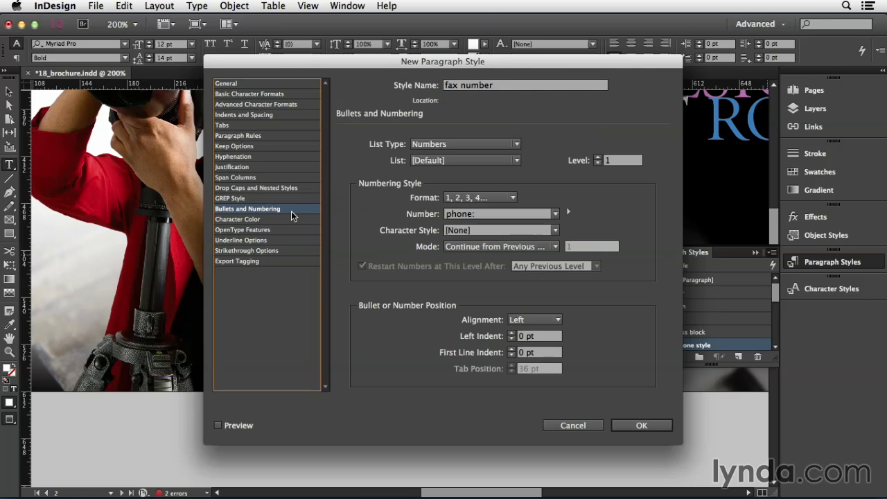
triple_click(448, 213)
type("fax:")
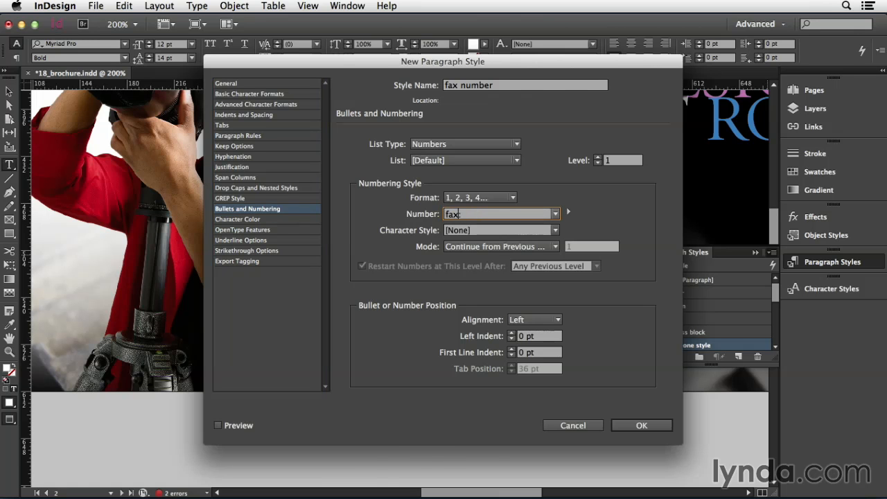
left_click(617, 422)
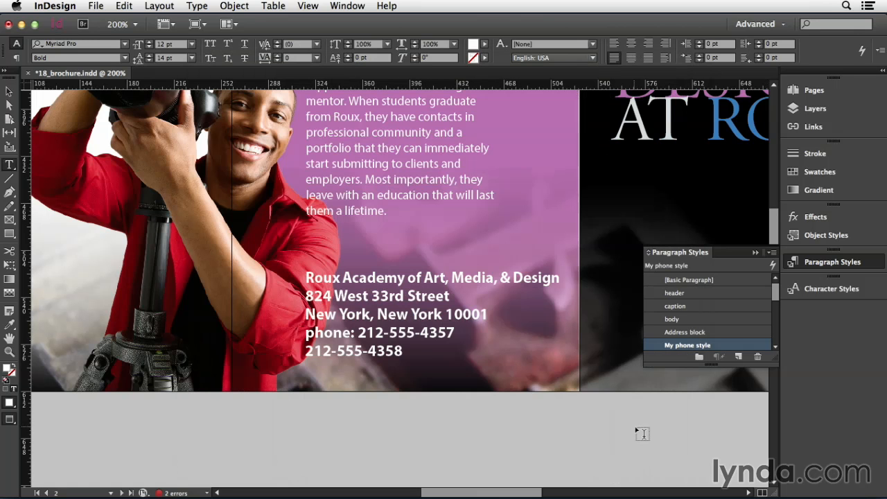
Apply the fax number paragraph style to the last line of the address block.
left_click(374, 350)
scroll(700, 340, "down", 2)
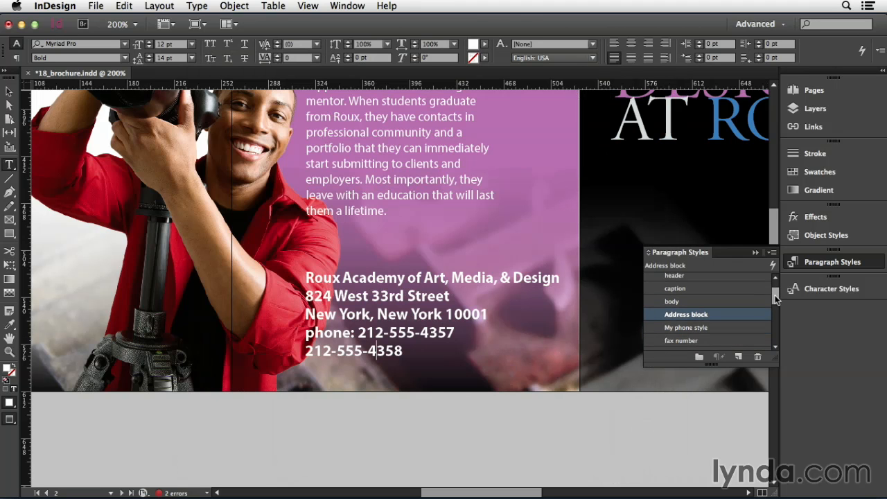
left_click(686, 331)
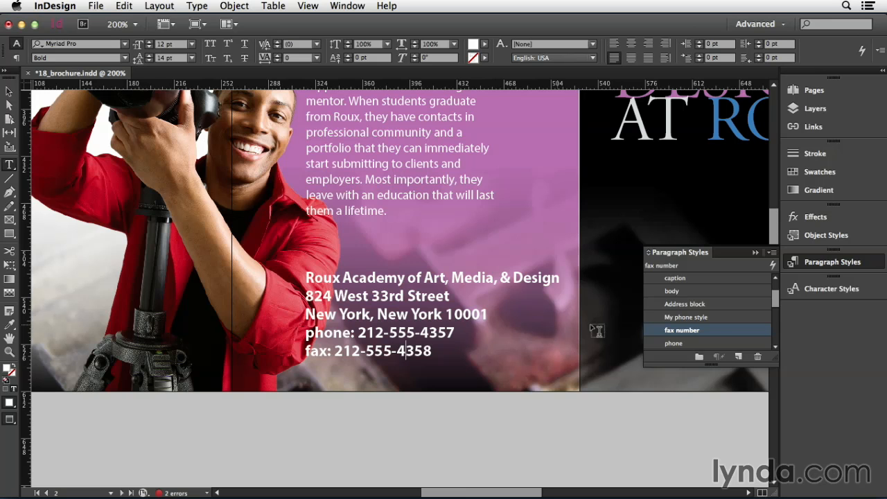
Edit My phone style and change its list type to Bullets.
right_click(715, 316)
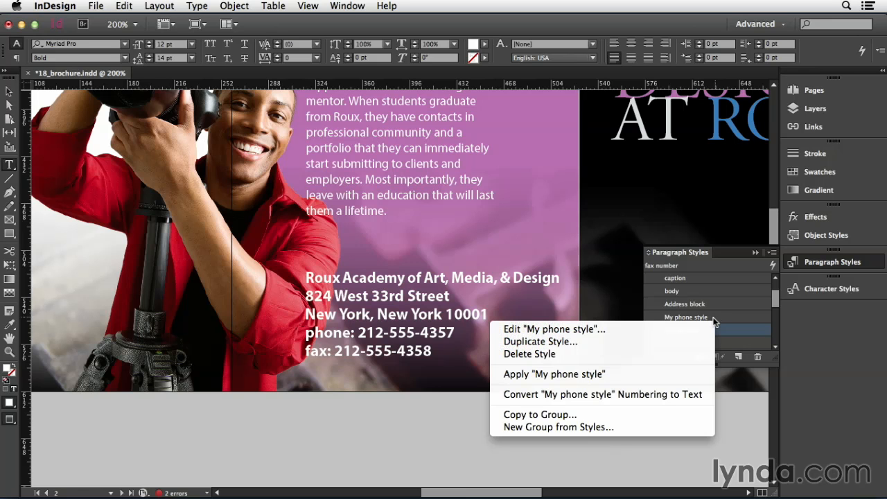
left_click(650, 329)
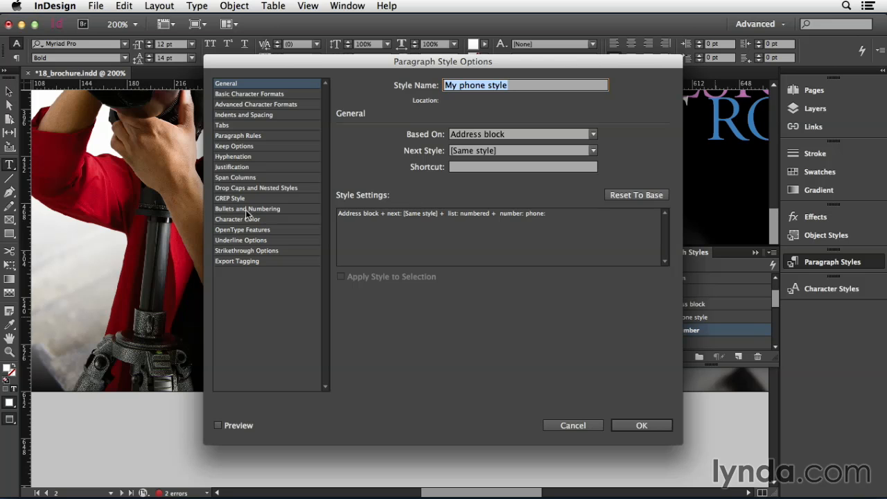
left_click(245, 209)
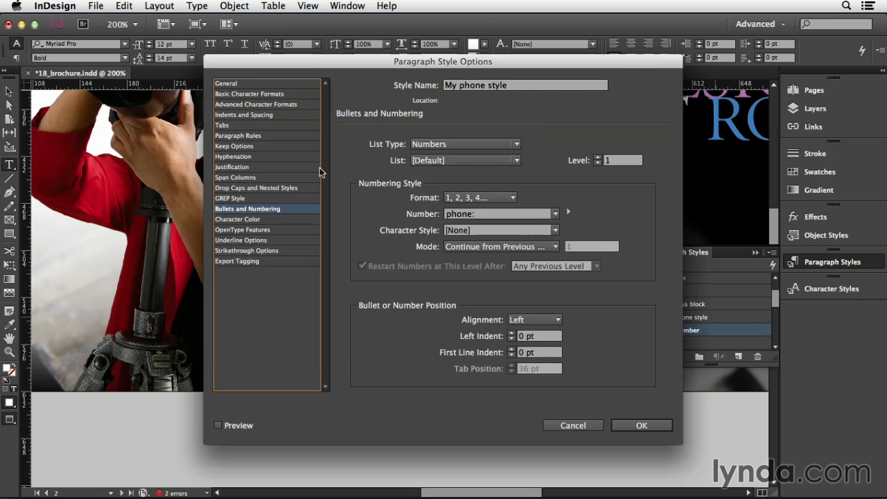
left_click(461, 144)
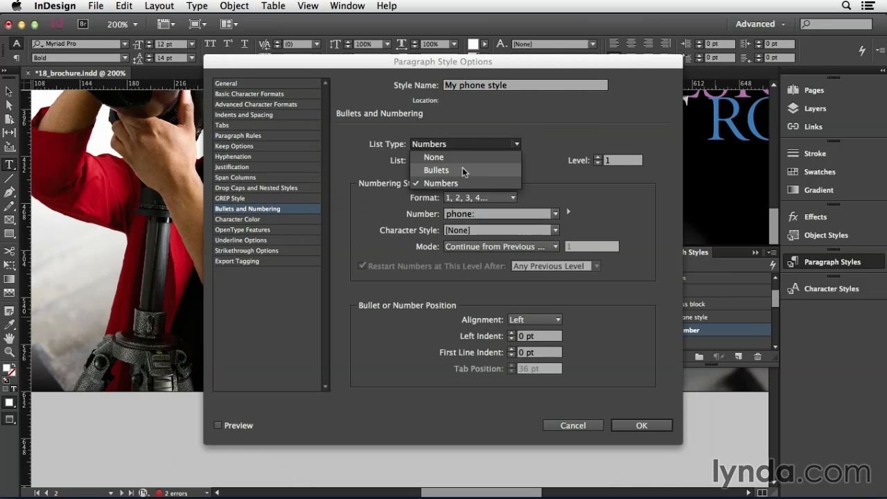
left_click(463, 170)
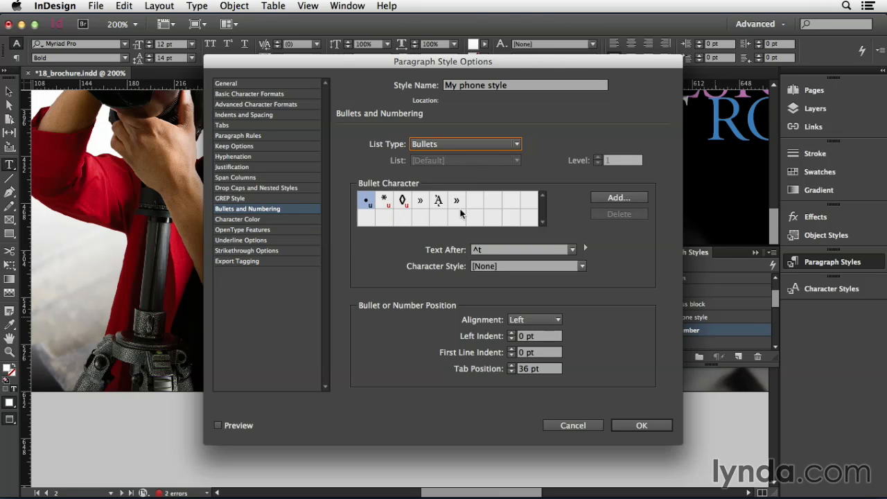
Add the circled telephone handset glyph from the Wingdings Regular font to the available bullet characters.
left_click(602, 199)
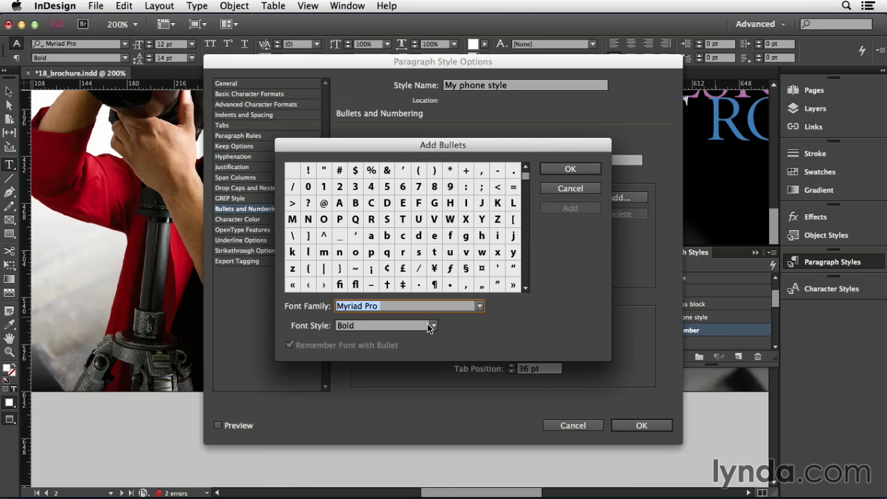
type("Webdings")
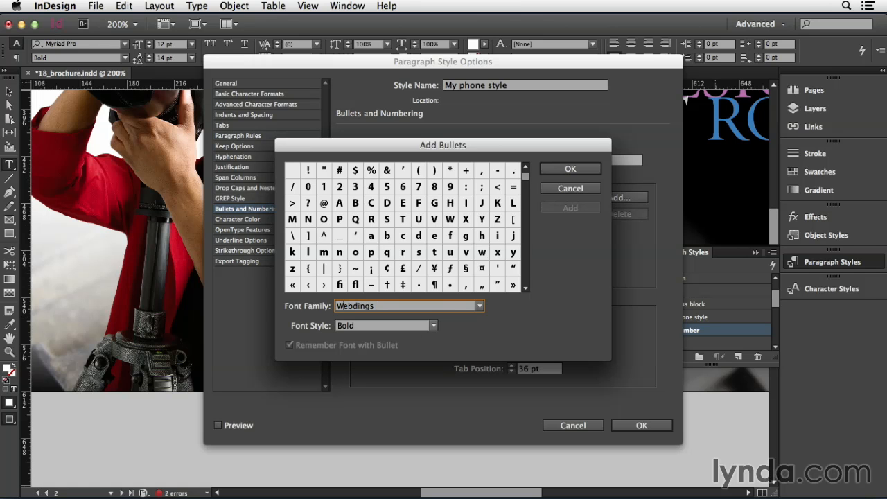
left_click(480, 307)
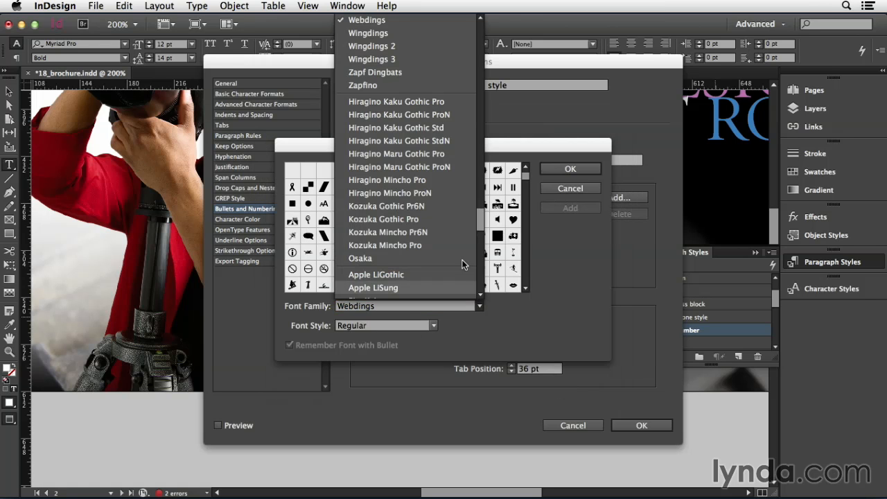
left_click(392, 32)
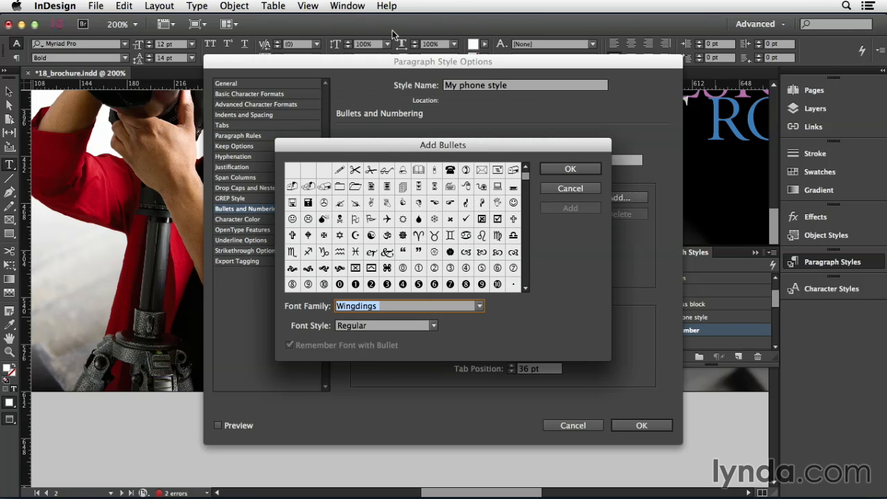
left_click(469, 174)
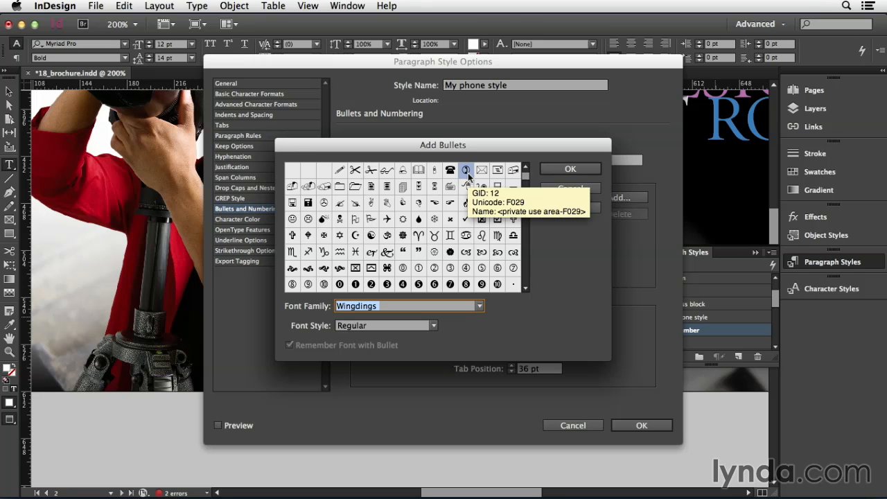
left_click(546, 209)
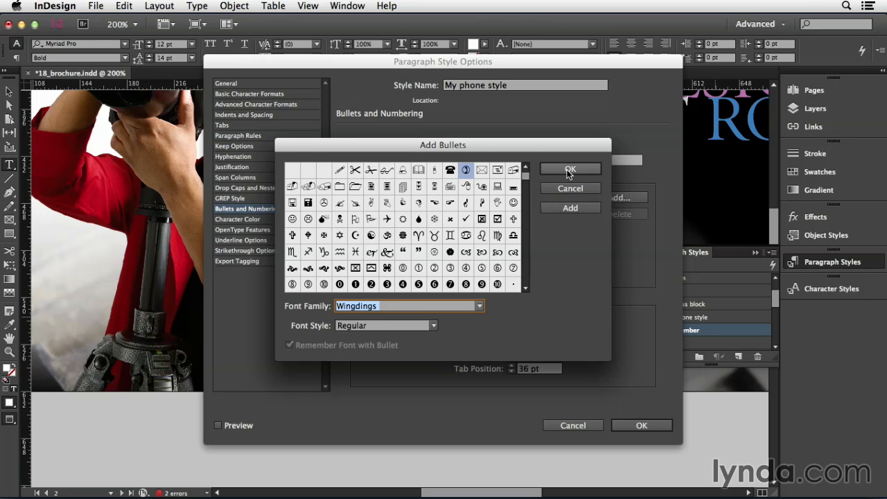
left_click(555, 170)
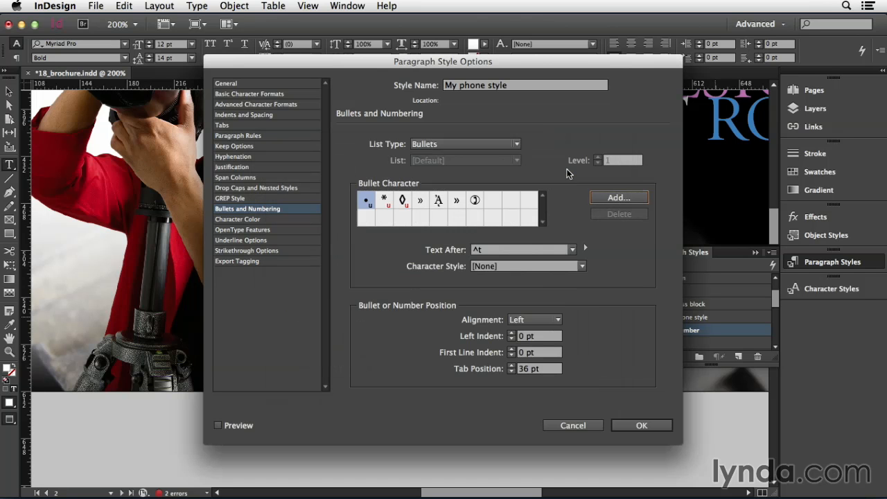
Choose the handset glyph as the style's bullet and replace the text after it with an en space.
left_click(476, 201)
left_click(487, 251)
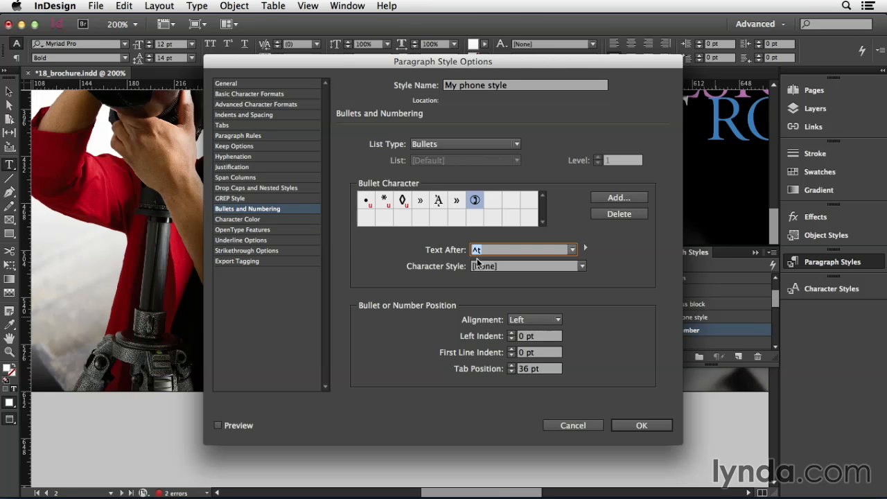
key("BackSpace")
left_click(585, 250)
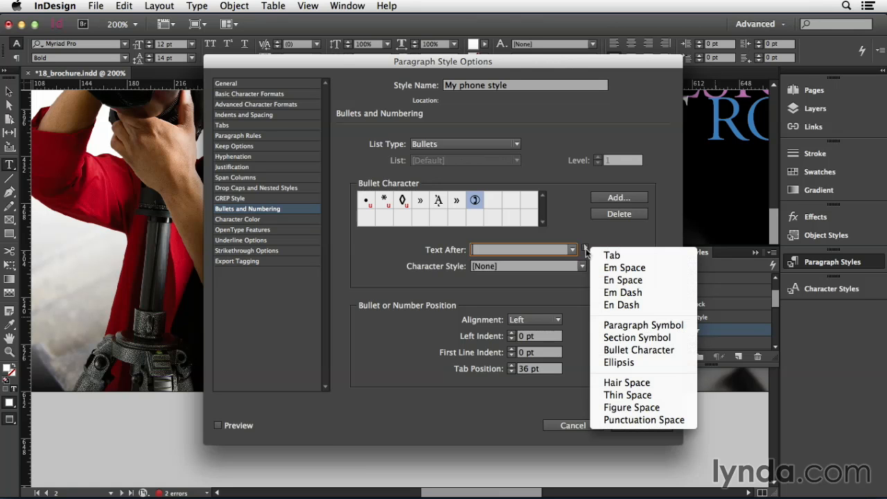
left_click(654, 281)
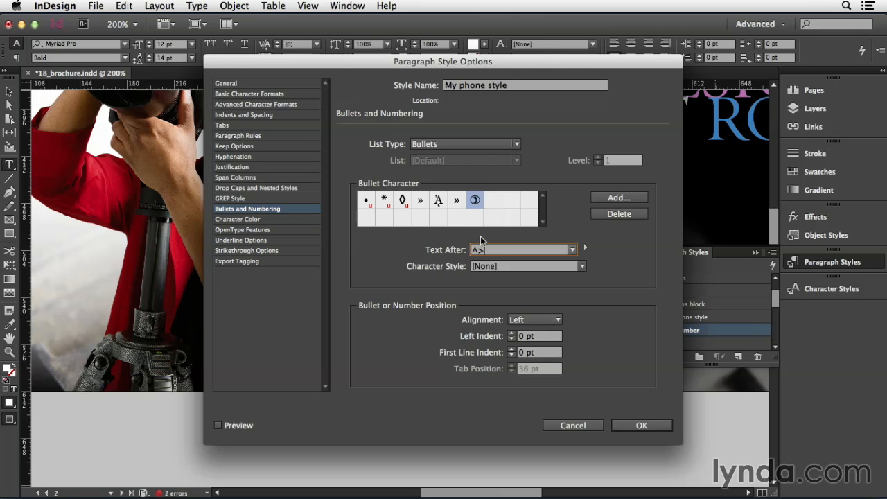
Save the bullet settings of My phone style and open the bullets and numbering options of the fax number style.
left_click(641, 426)
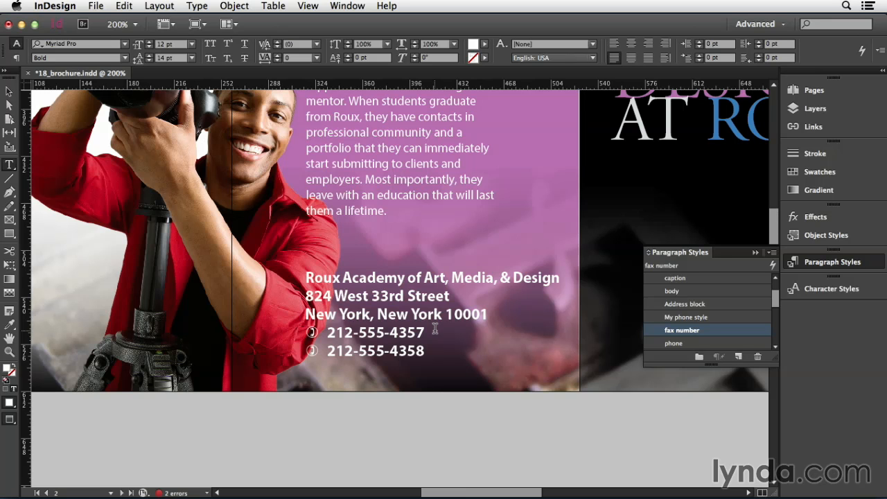
right_click(715, 329)
left_click(655, 341)
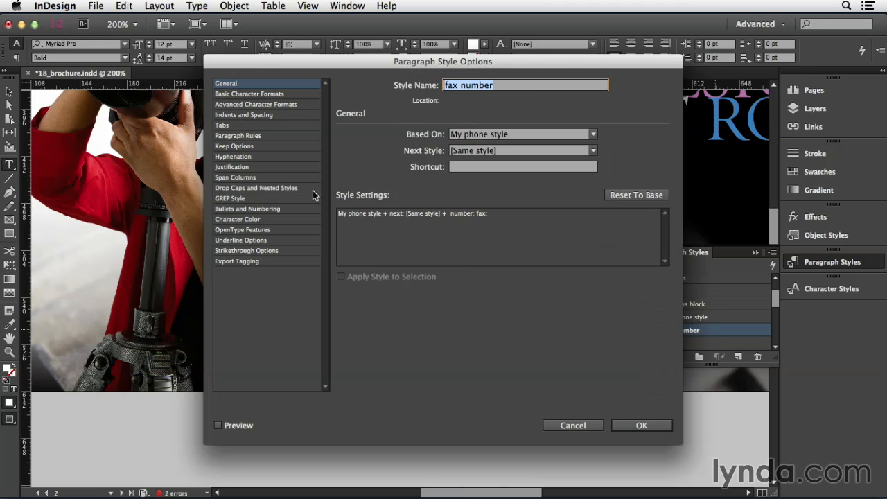
left_click(276, 209)
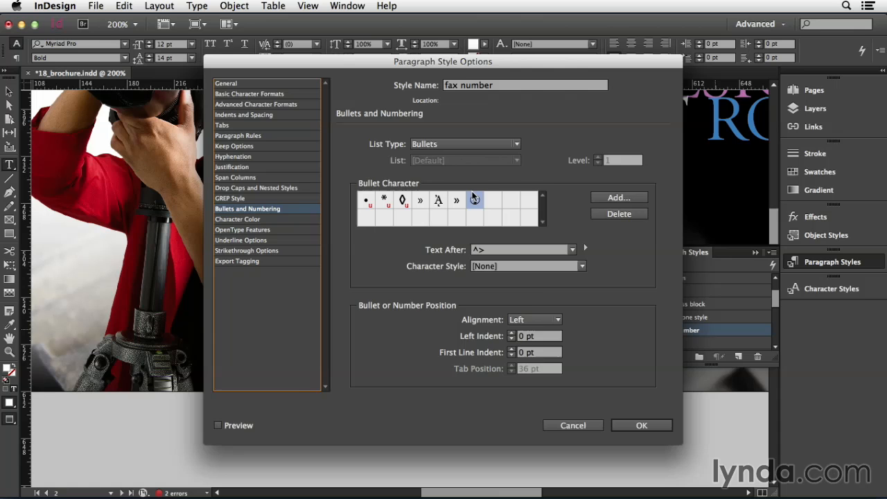
Add the stacked-pages glyph from the Wingdings Regular font and make it the bullet of the fax number style.
left_click(619, 198)
type("Wingdings")
key("Tab")
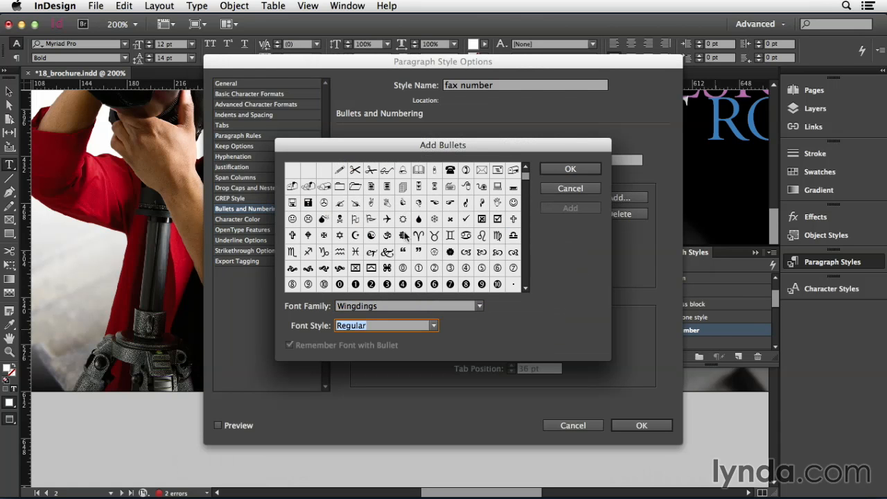
left_click(403, 187)
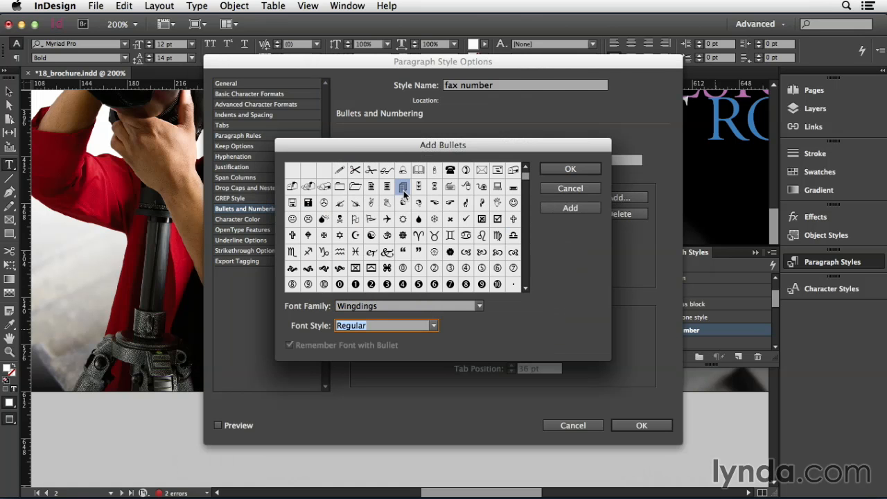
left_click(570, 171)
left_click(493, 201)
left_click(638, 425)
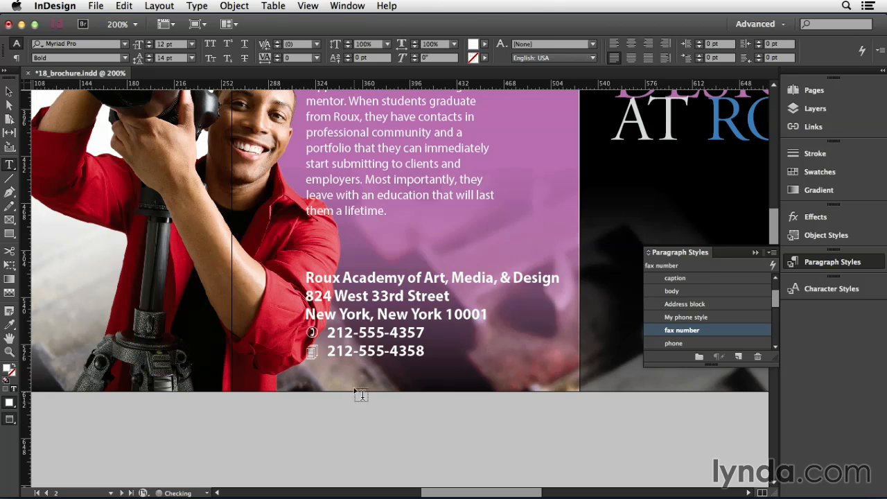